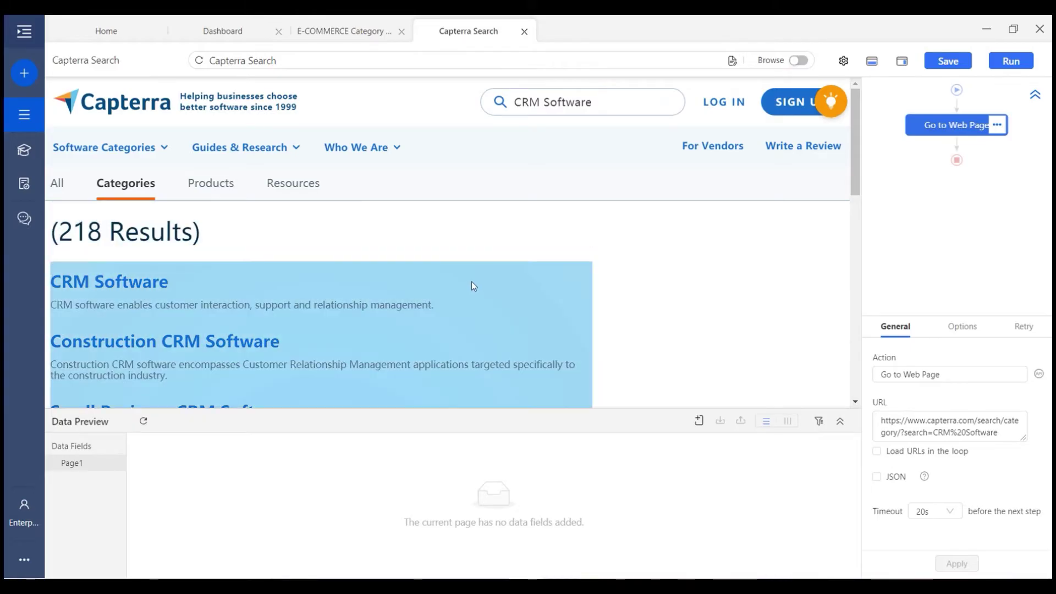
scroll(472, 281, down, 2)
scroll(471, 281, down, 4)
scroll(471, 281, down, 2)
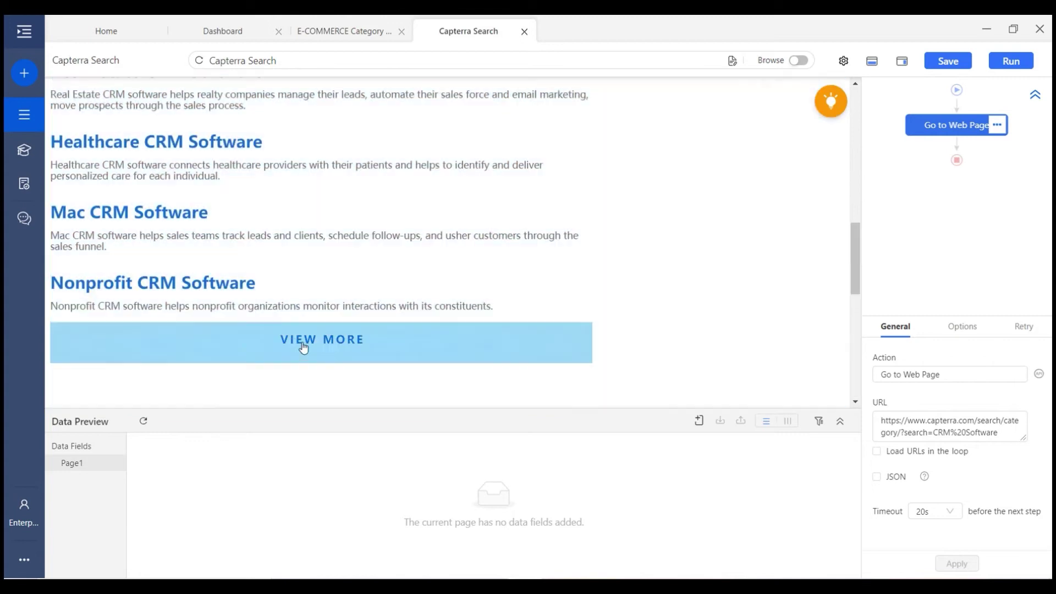
click(312, 348)
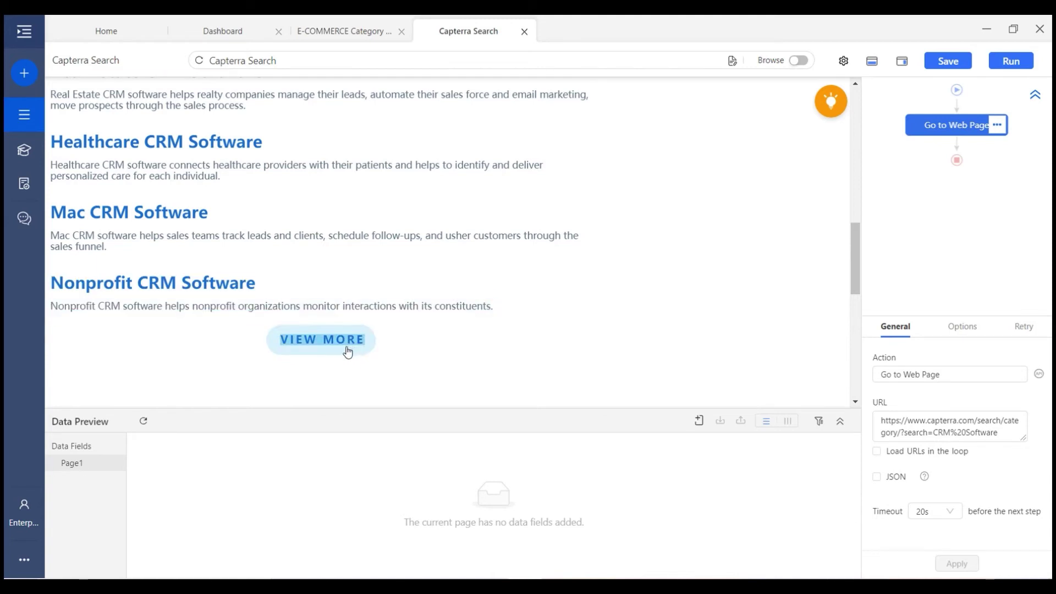
Step: Loop-click the View More link for pagination, then extract text from all 20 CRM listings
click(322, 351)
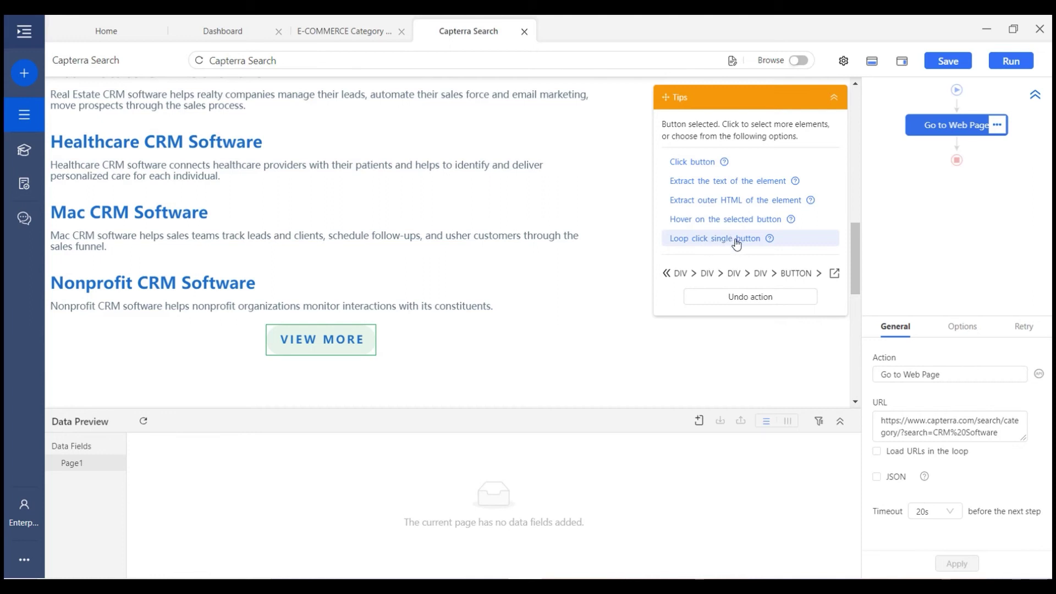
click(738, 241)
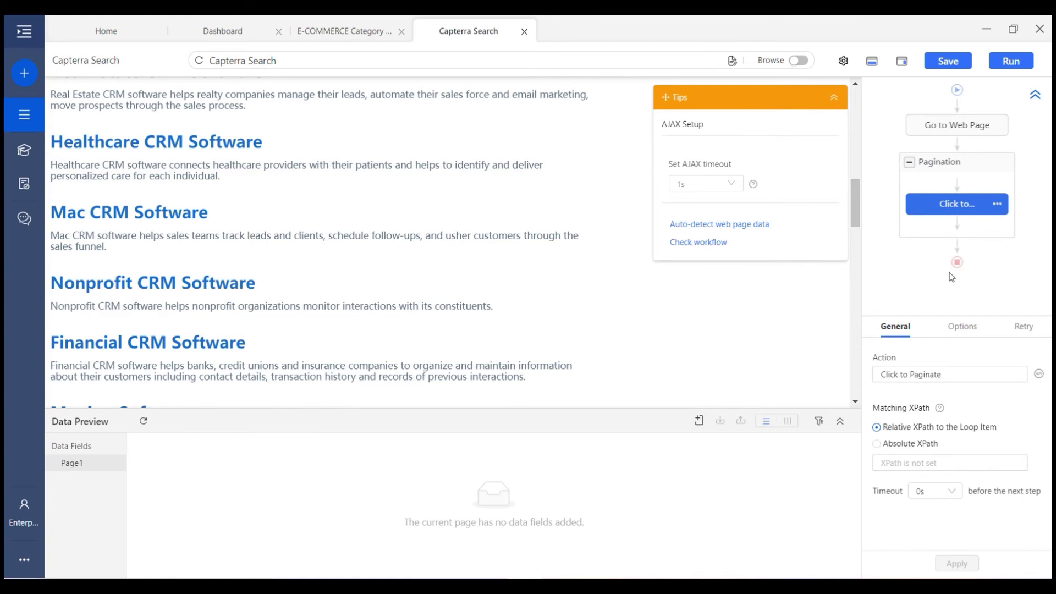
scroll(445, 248, up, 5)
click(321, 281)
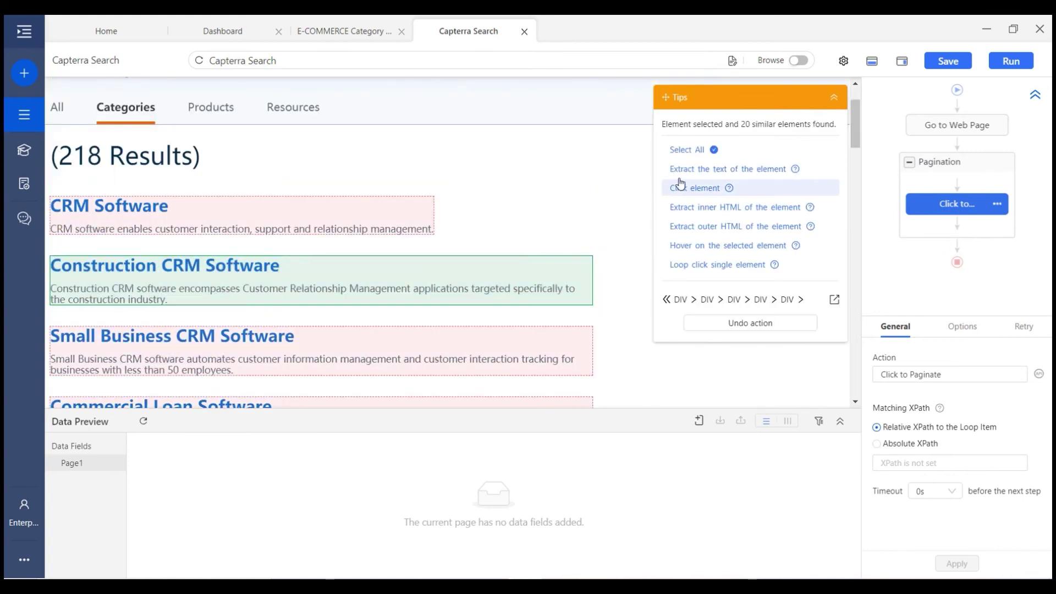
click(687, 149)
click(716, 169)
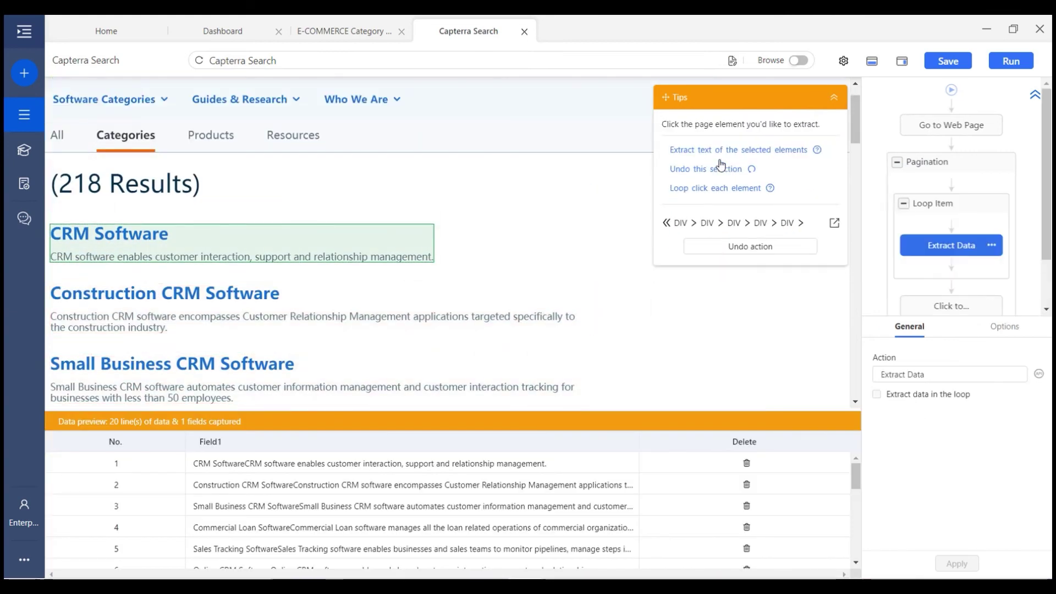